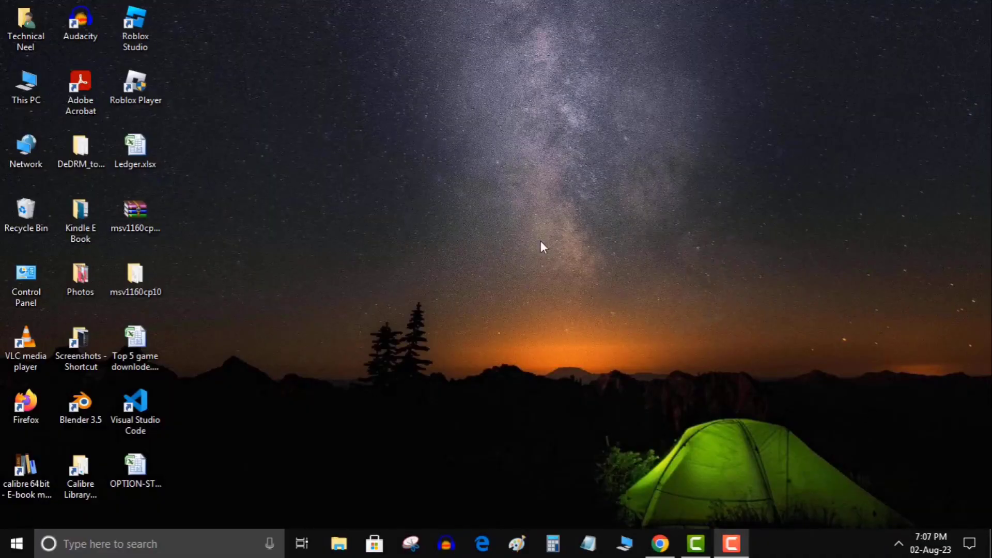
Rearrange the desktop icons and launch the Roblox Player shortcut.
left_click_drag(519, 237, 351, 217)
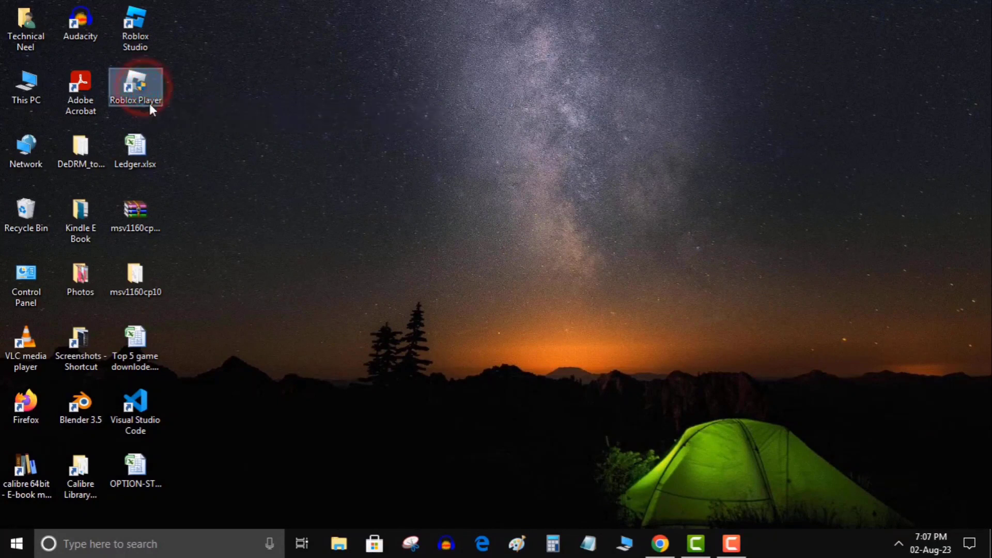
left_click_drag(135, 85, 458, 154)
left_click_drag(534, 165, 138, 86)
double_click(139, 87)
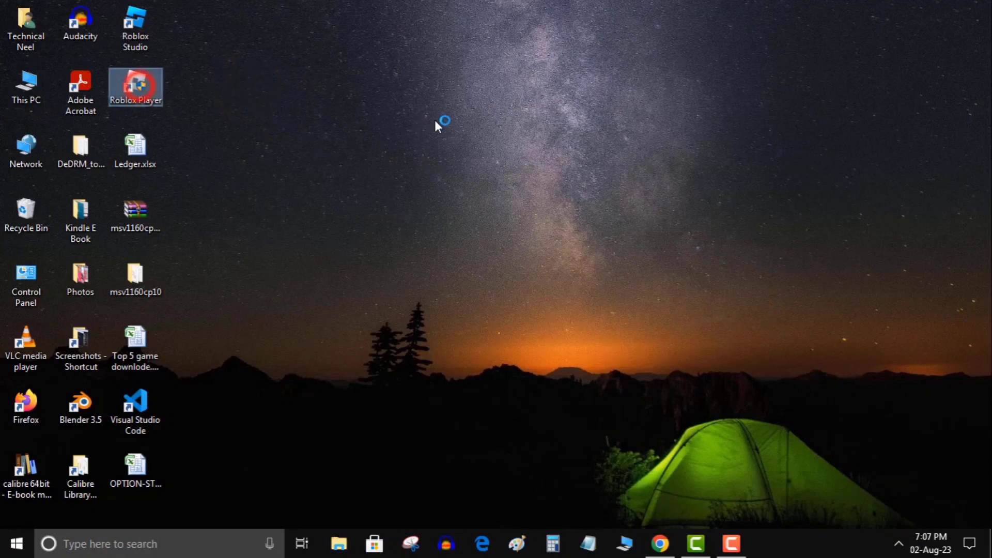
Show the Start menu power options, then close the menu without restarting.
left_click(349, 84)
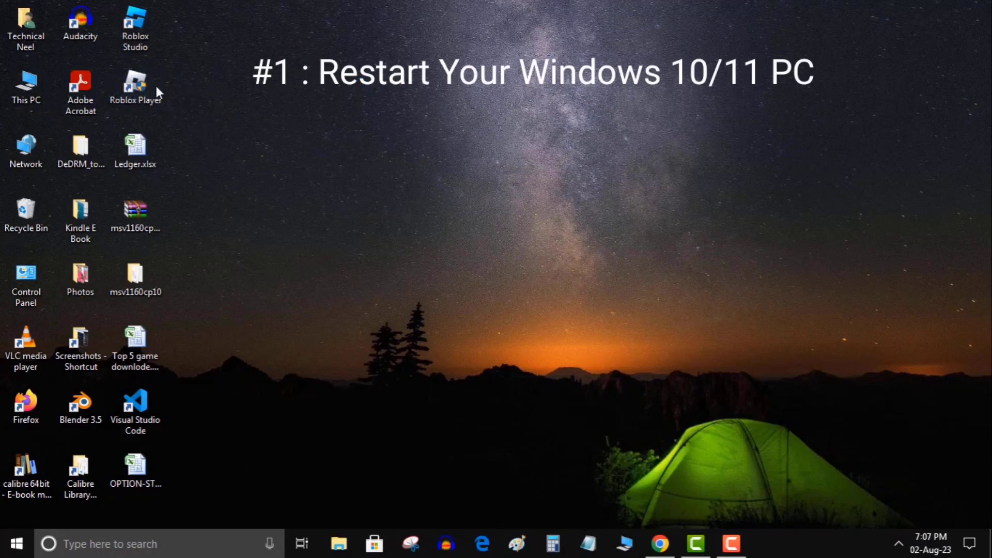
left_click(21, 550)
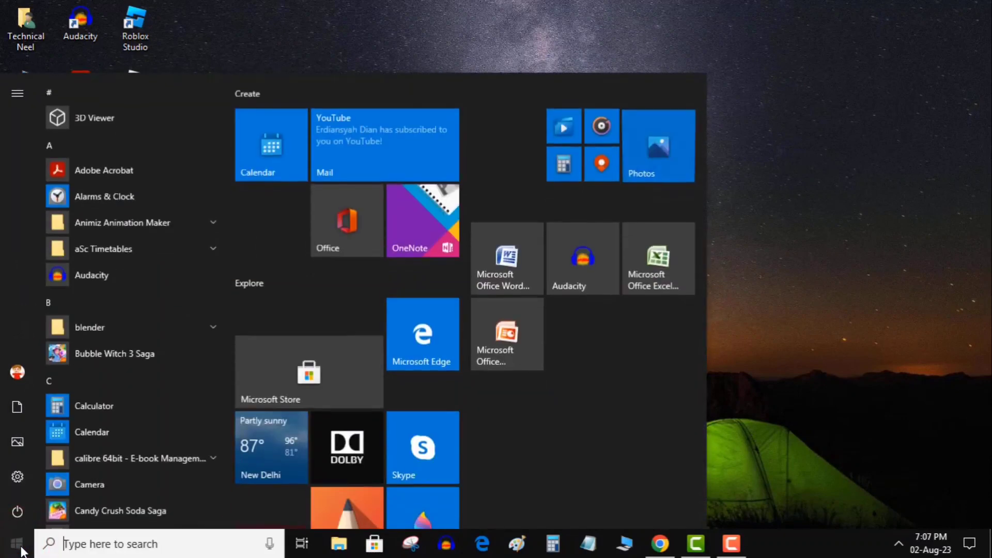
left_click(19, 508)
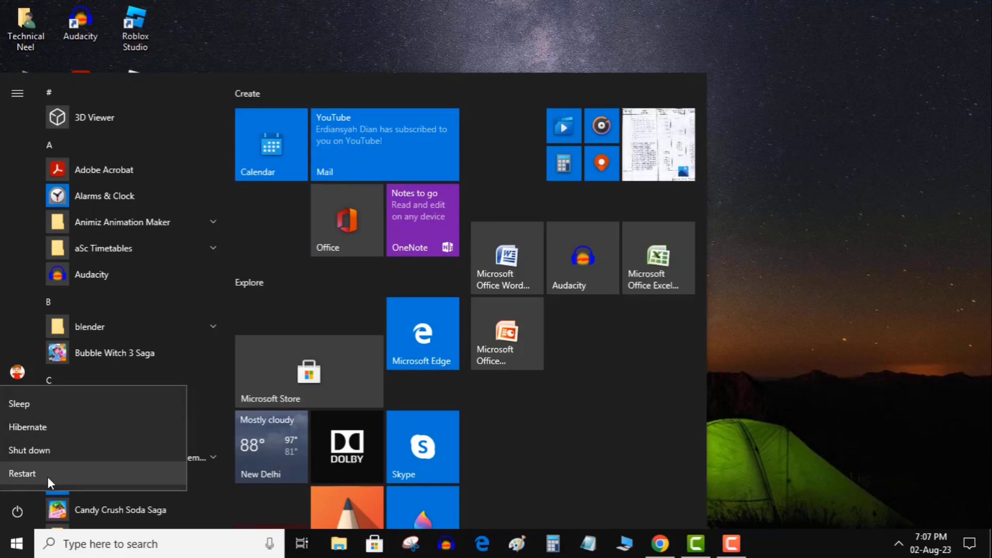
left_click(20, 551)
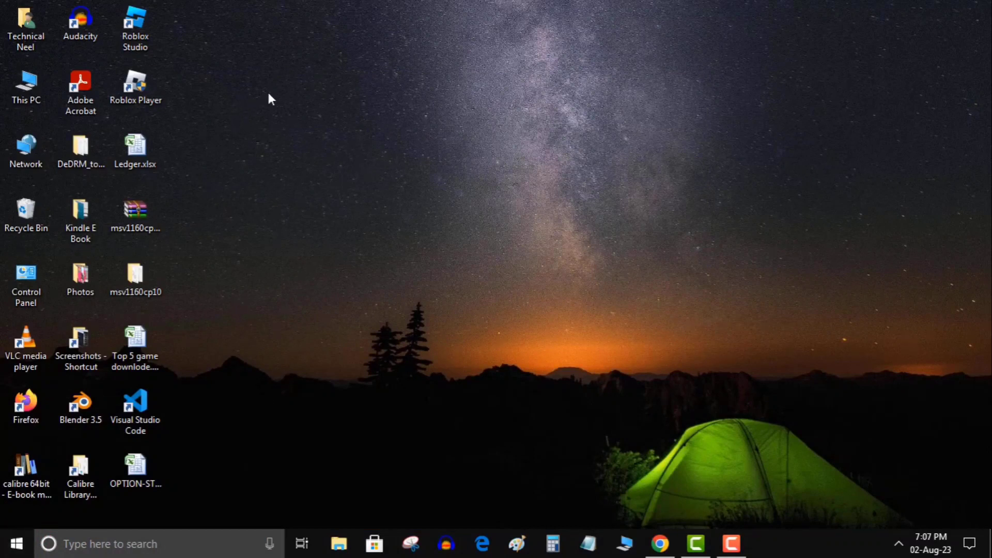
Open the Properties dialog of the Roblox Player shortcut.
right_click(140, 88)
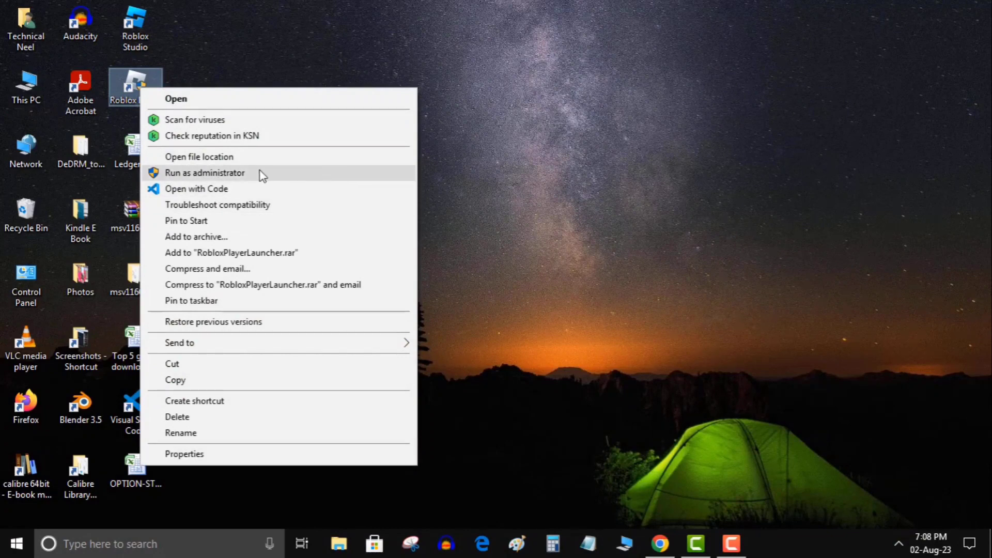
left_click(144, 93)
right_click(145, 94)
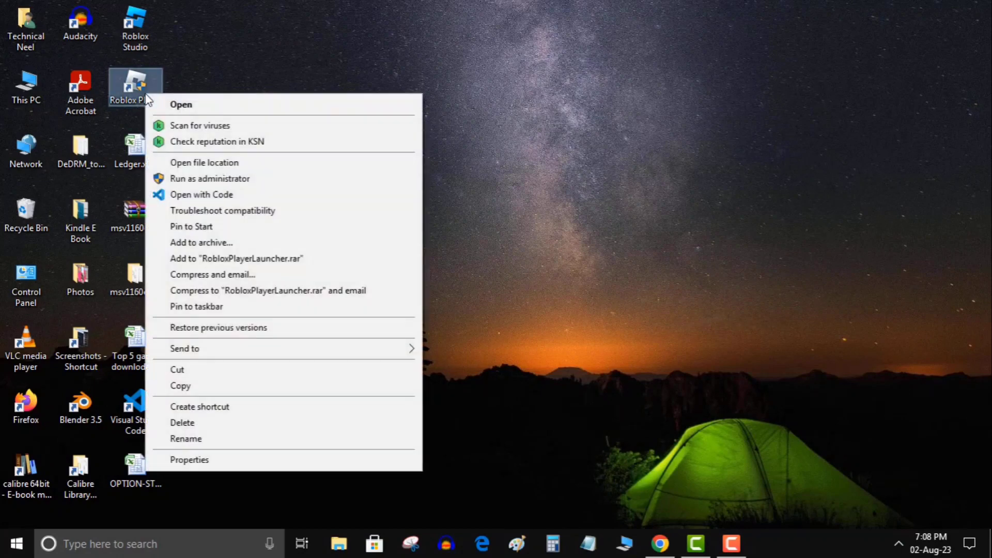
left_click(250, 460)
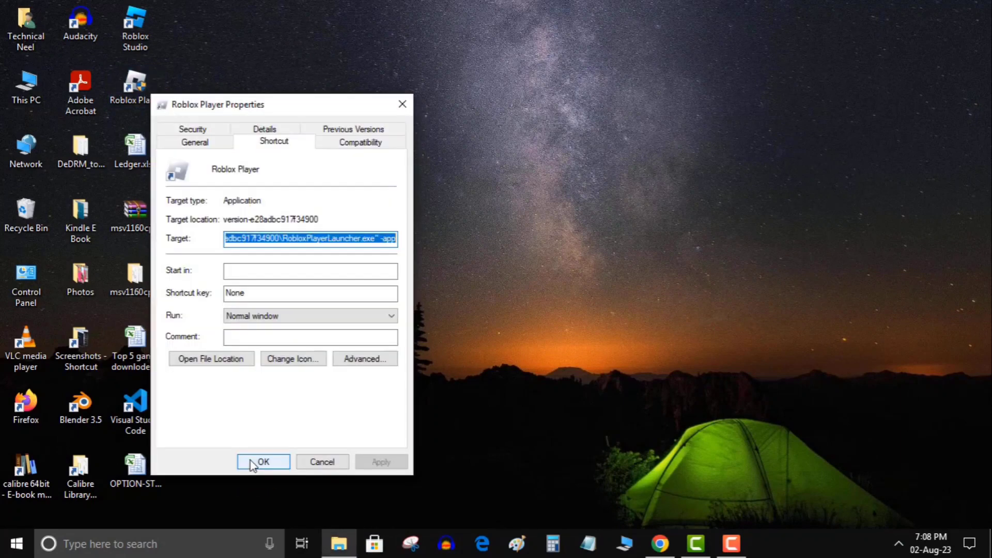
Look through the General and Details tabs, then return to the Shortcut tab.
left_click(275, 142)
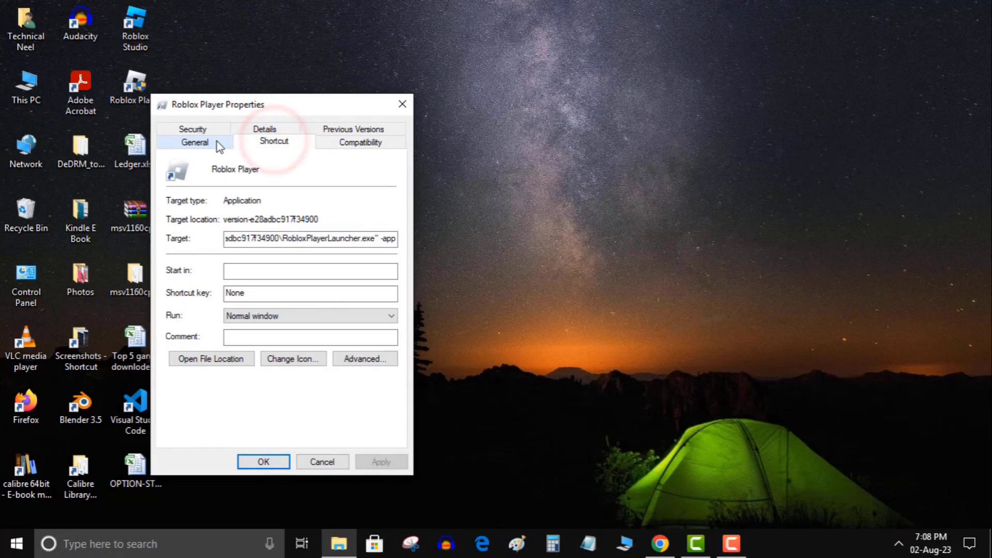
left_click(216, 141)
left_click(267, 129)
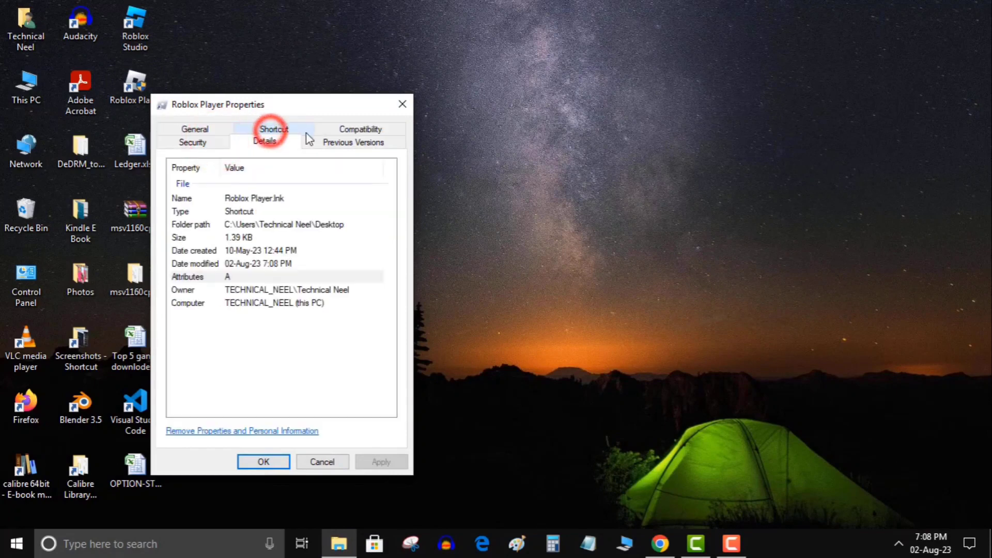
left_click(273, 128)
left_click(274, 141)
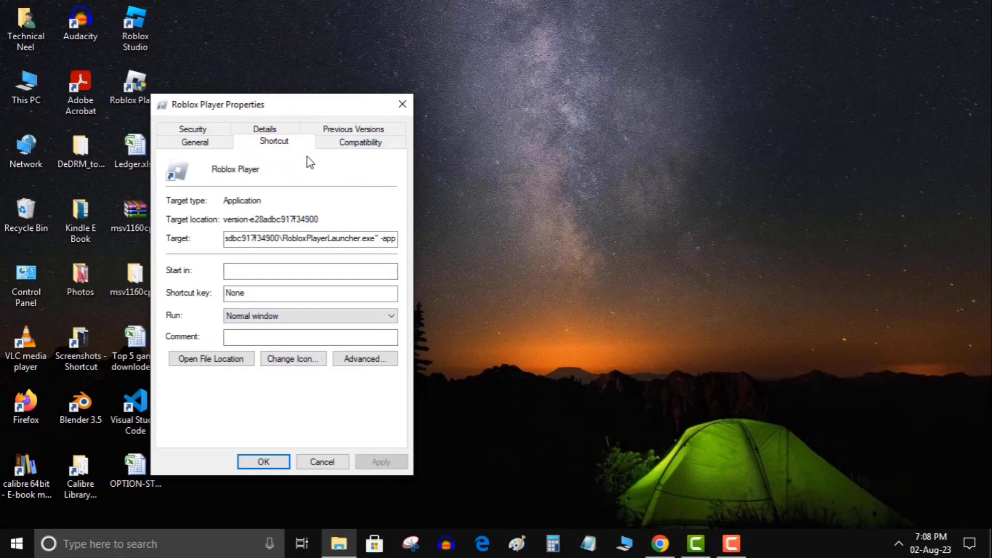
Tick Run as administrator in the shortcut's Advanced properties, then apply and close Properties.
left_click(360, 361)
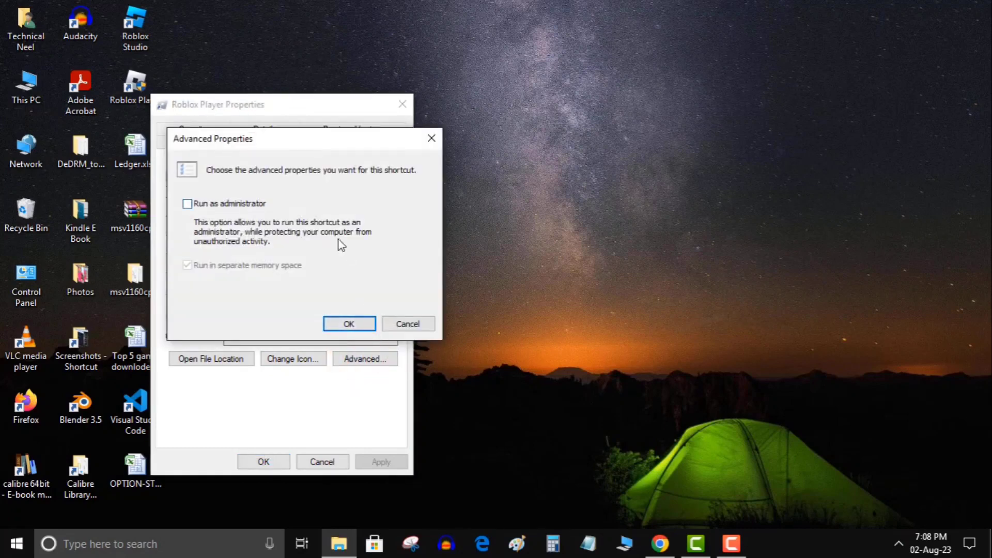
left_click_drag(274, 149, 544, 180)
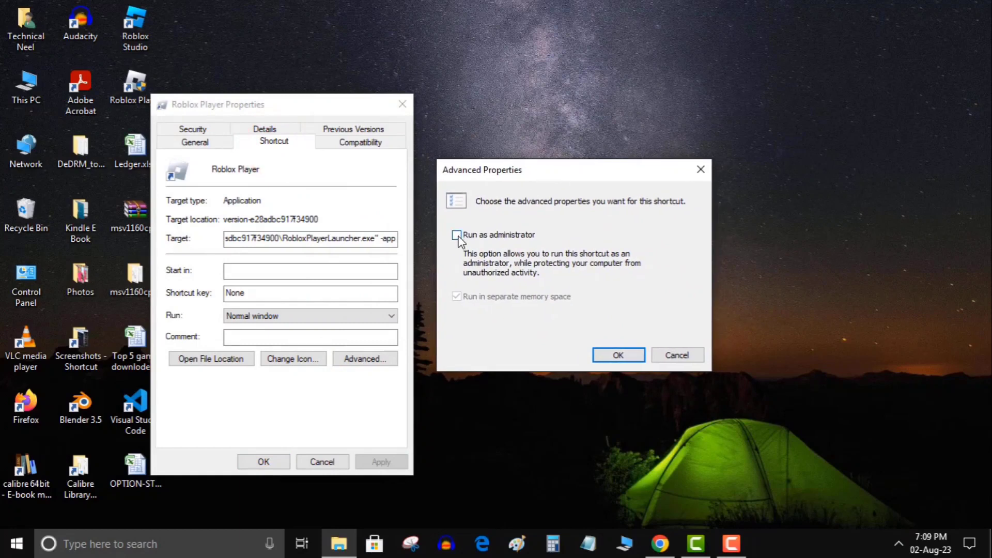
left_click(457, 237)
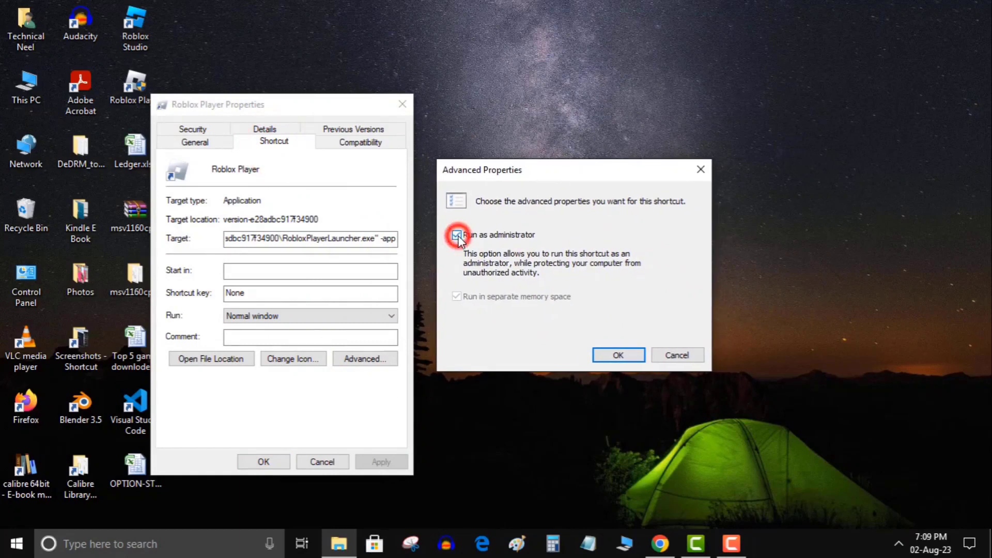
left_click(619, 355)
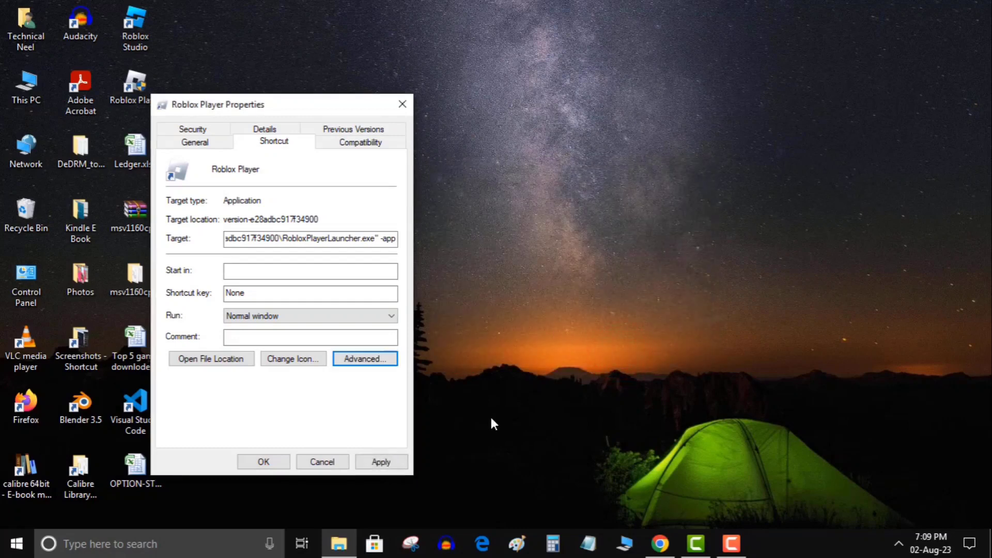
left_click(382, 463)
left_click(266, 463)
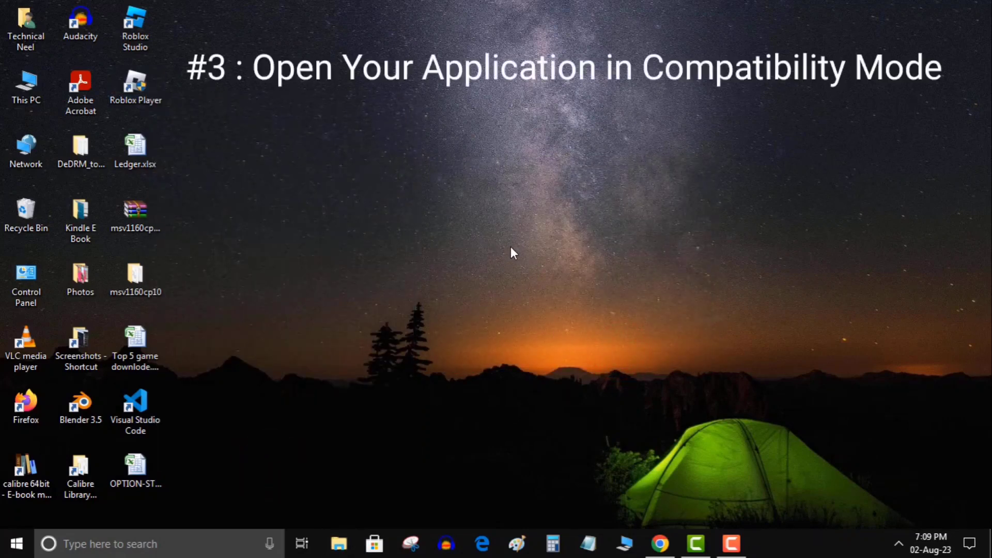
Turn on Windows 8 compatibility mode for the Roblox Player shortcut and save it.
right_click(131, 91)
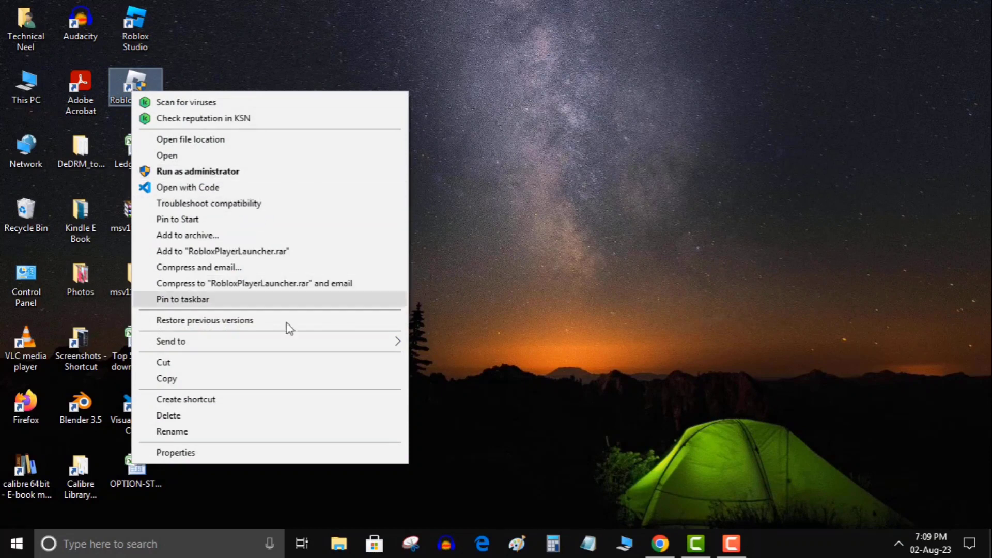
left_click(202, 453)
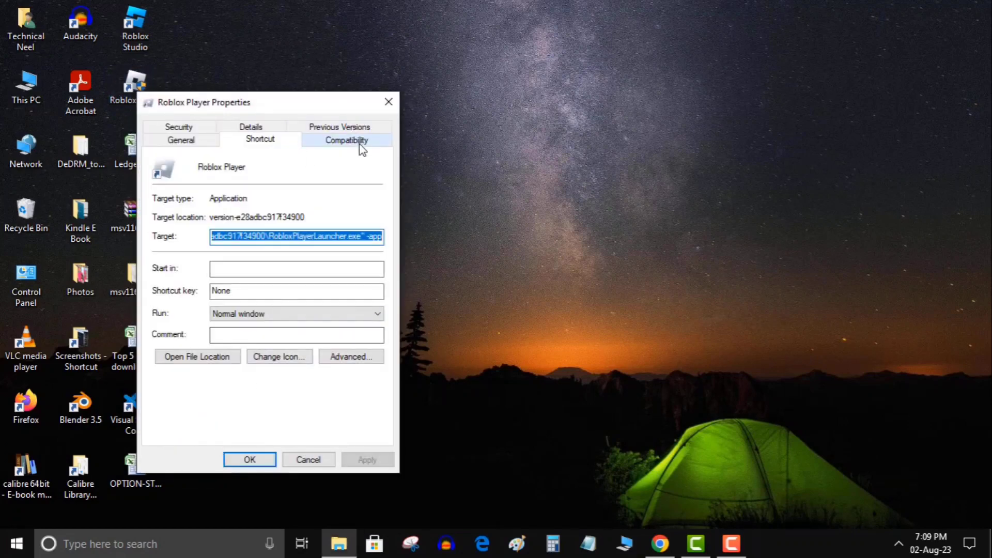
left_click(354, 142)
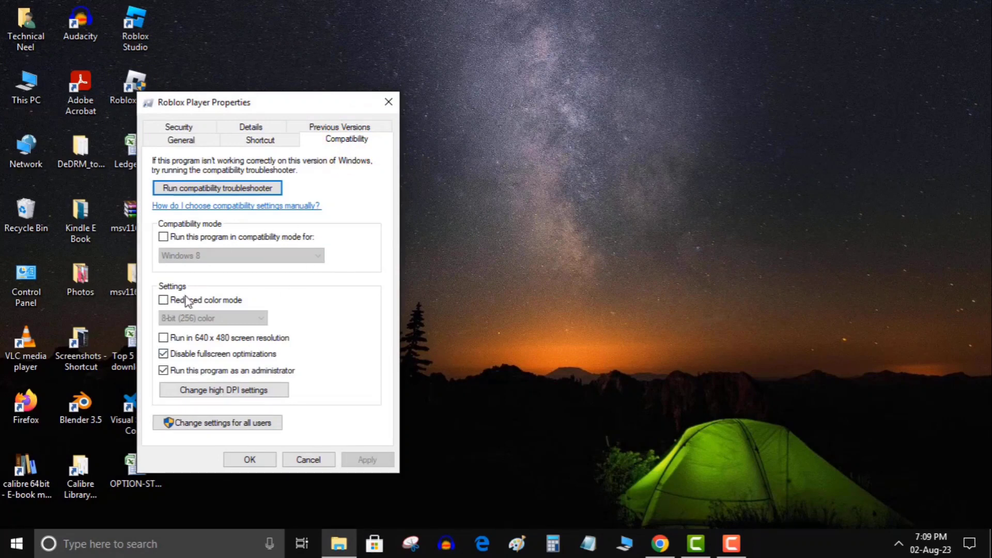
left_click(163, 238)
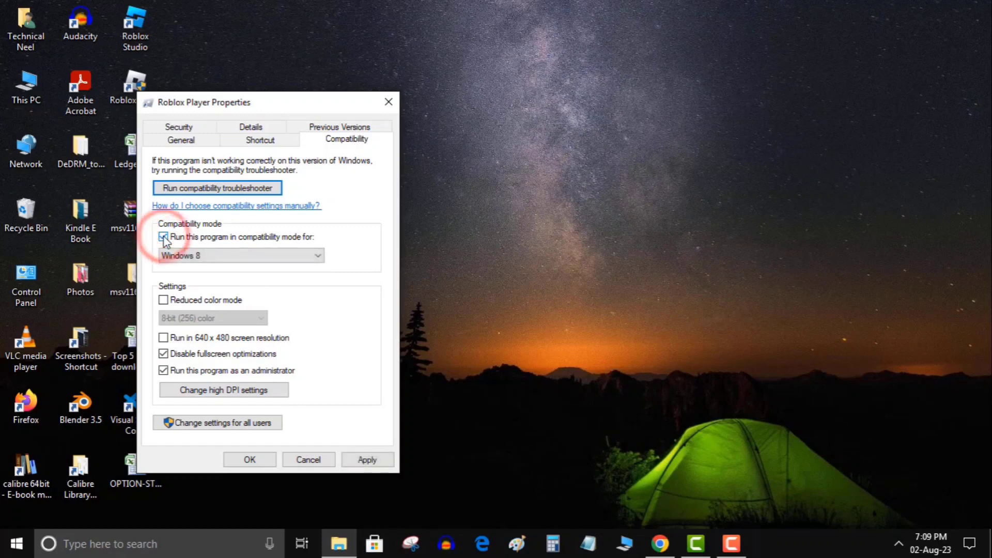
left_click(254, 256)
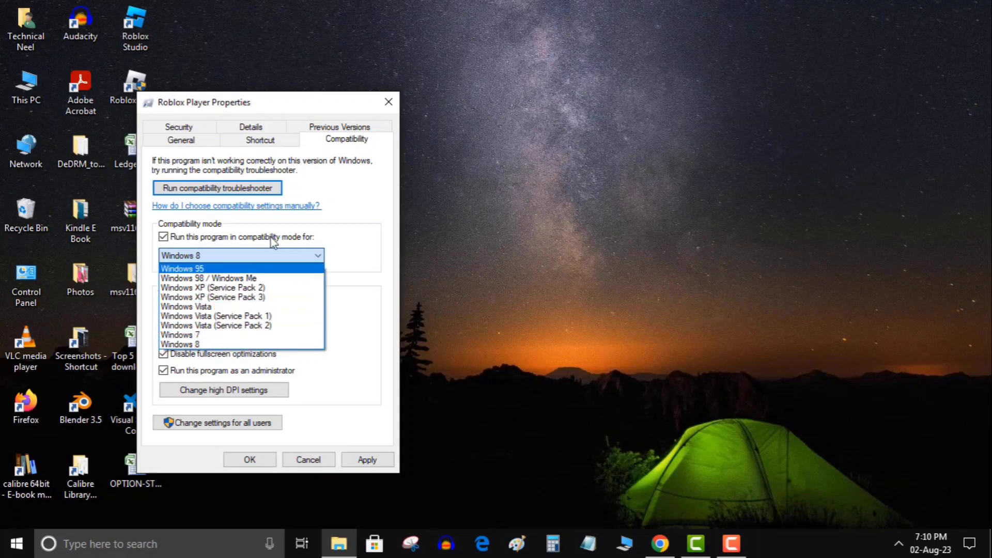
left_click(357, 249)
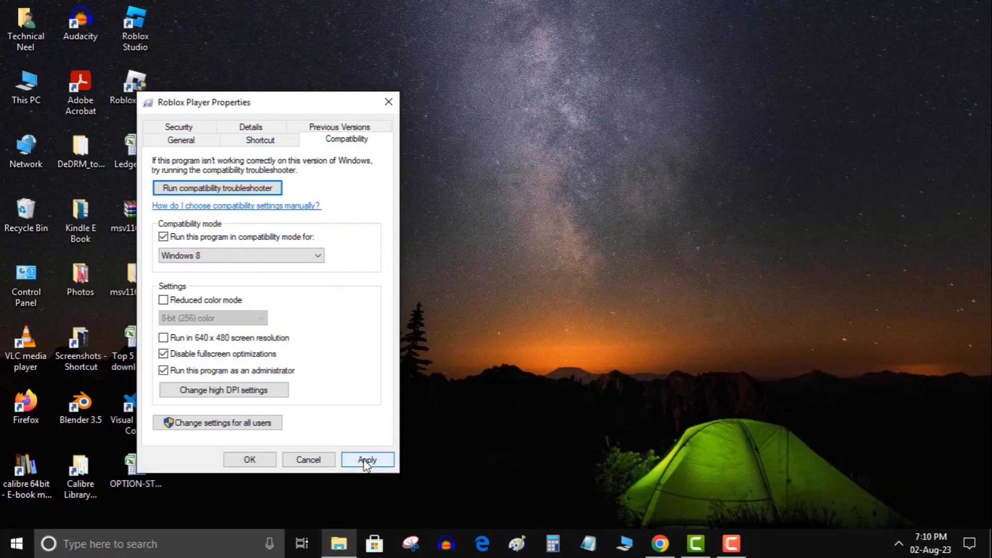
left_click(249, 462)
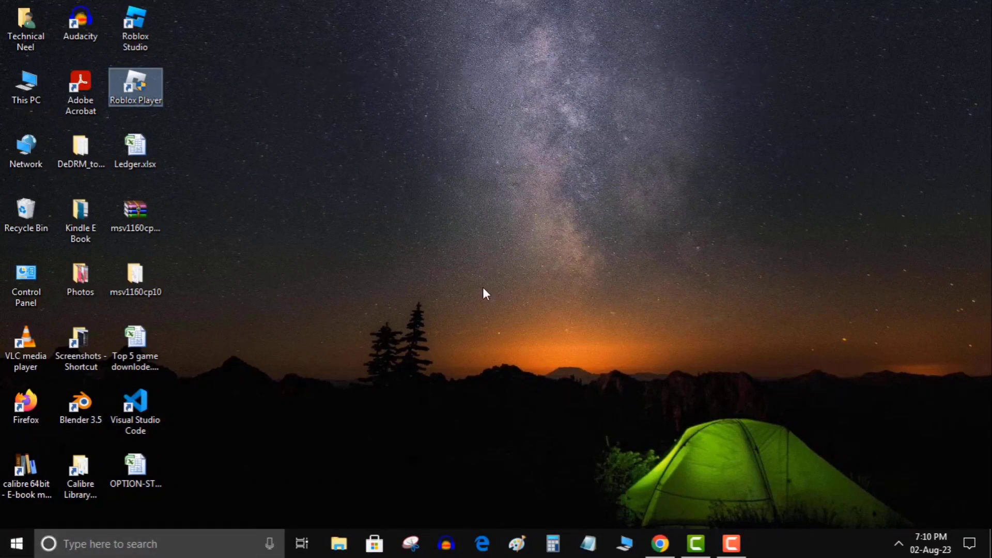
Open Update & Security in Settings to confirm Windows Update shows the PC is up to date.
right_click(15, 550)
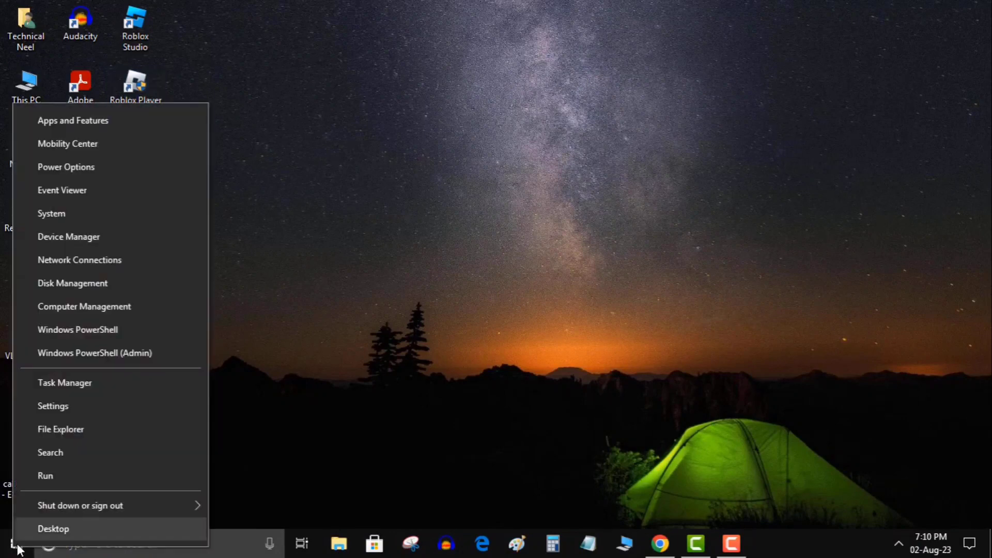
left_click(101, 413)
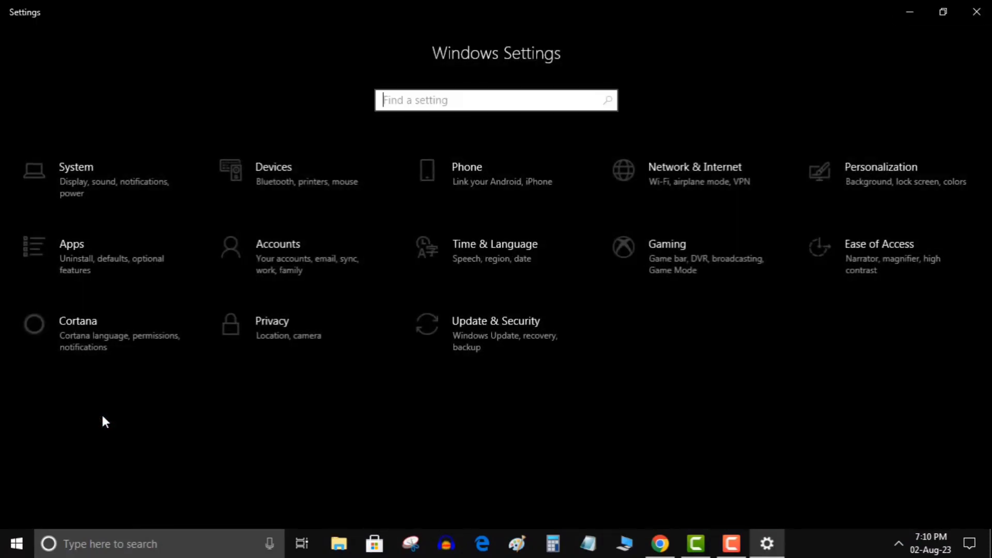
left_click(520, 330)
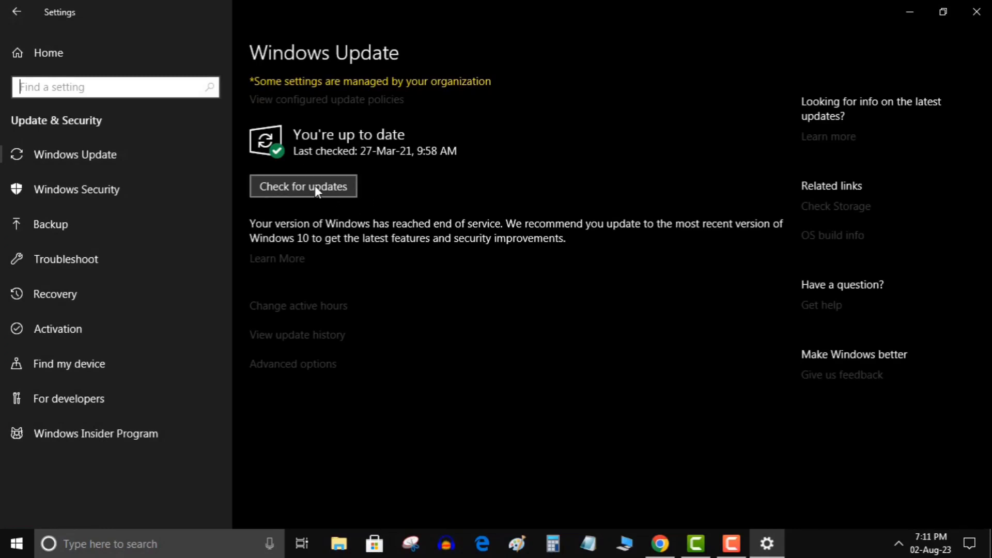
Close Settings and bring up the Start menu's restart and shutdown options.
left_click(976, 12)
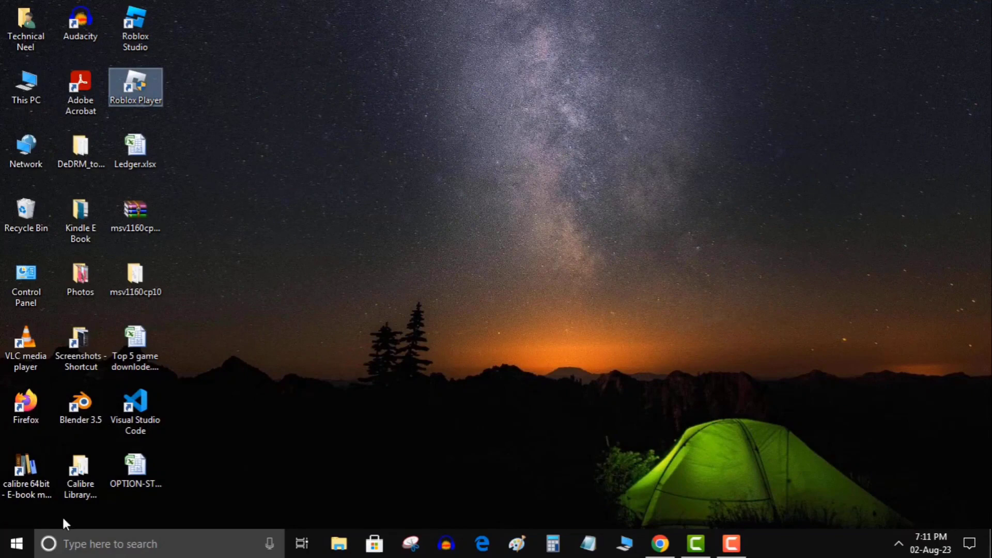
left_click(16, 544)
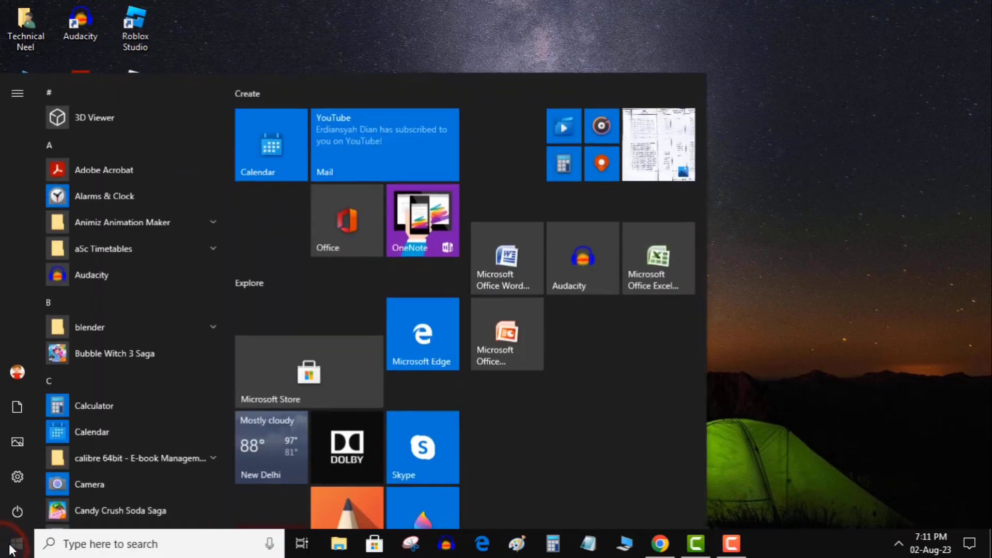
left_click(17, 513)
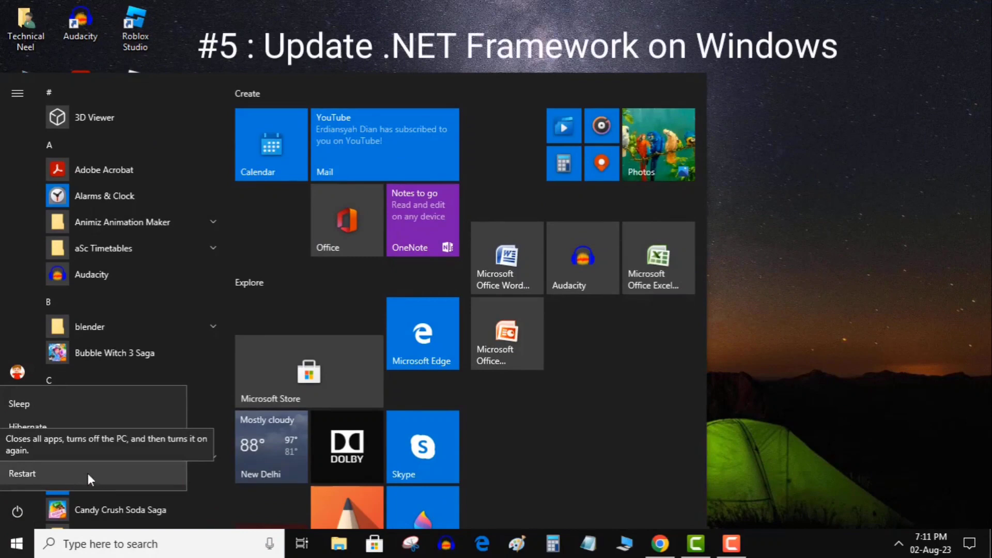
Close the Start menu and open the .NET Framework 4.8 (recommended) download page.
left_click(790, 377)
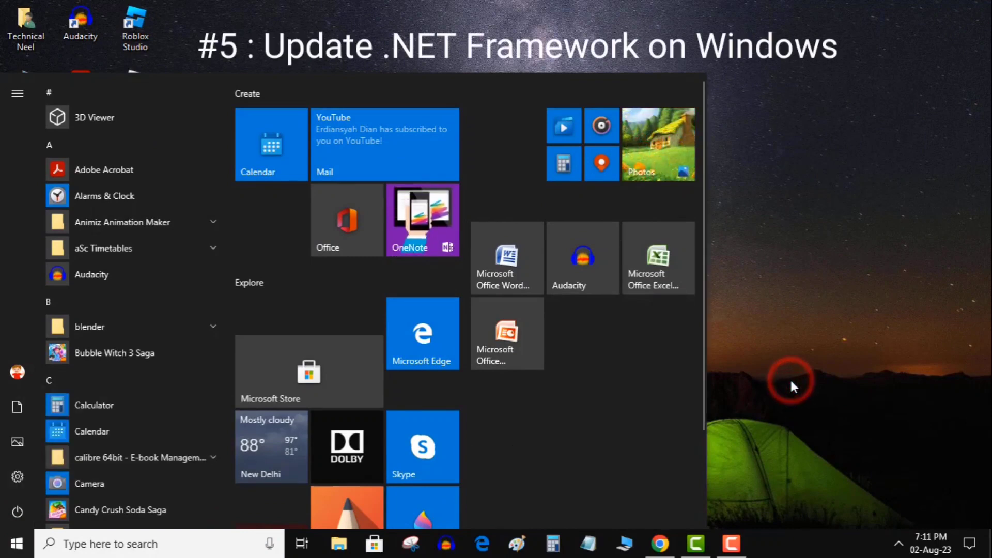
left_click(789, 367)
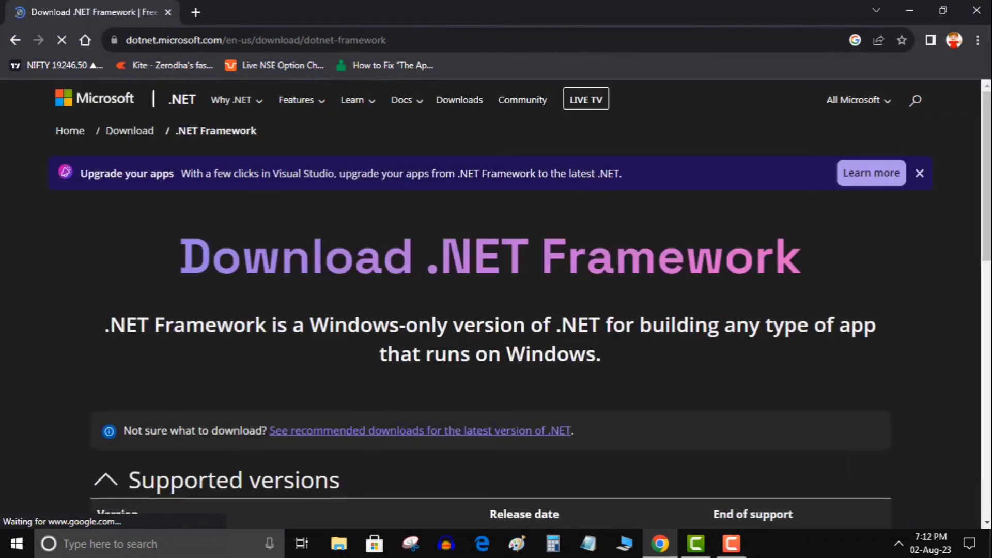
scroll(988, 184, "down", 2)
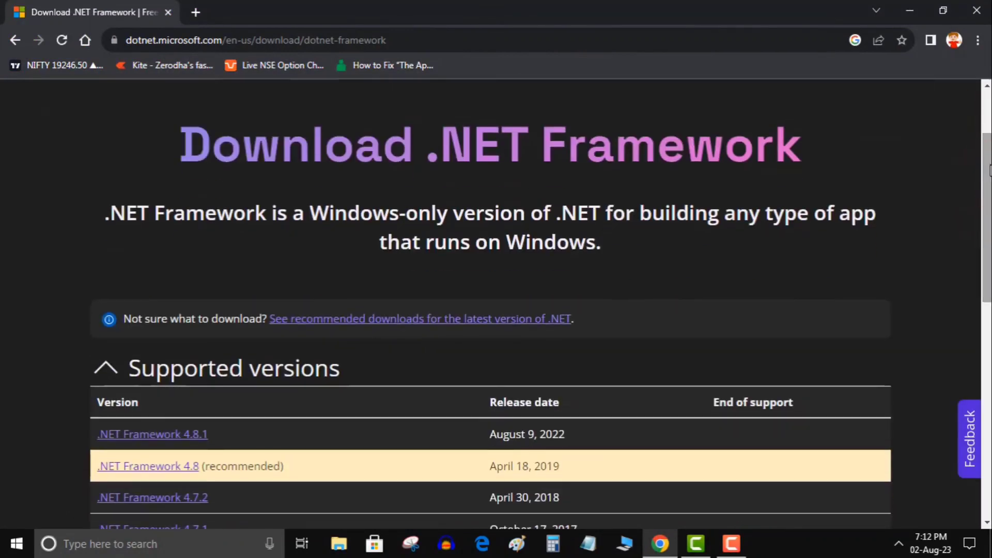
scroll(981, 171, "down", 4)
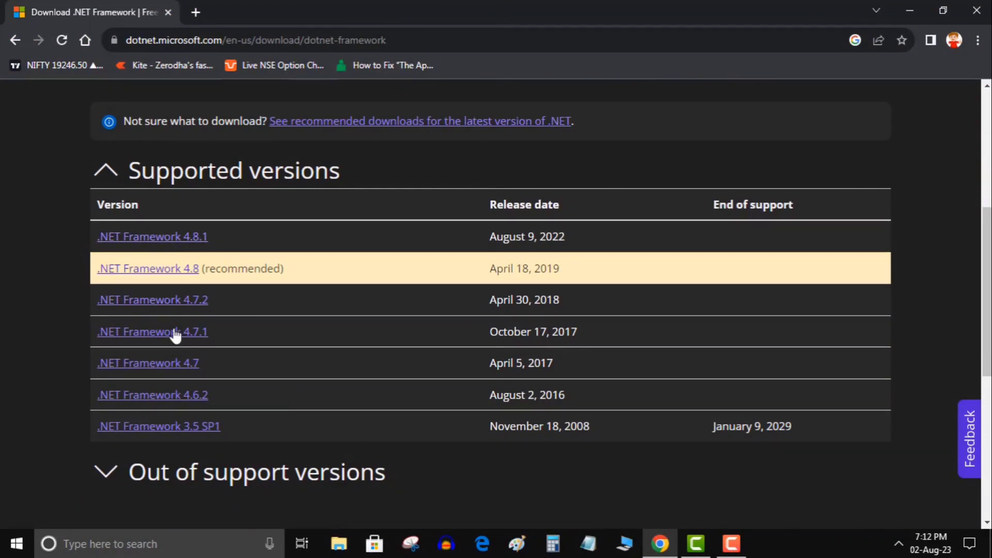
left_click(133, 269)
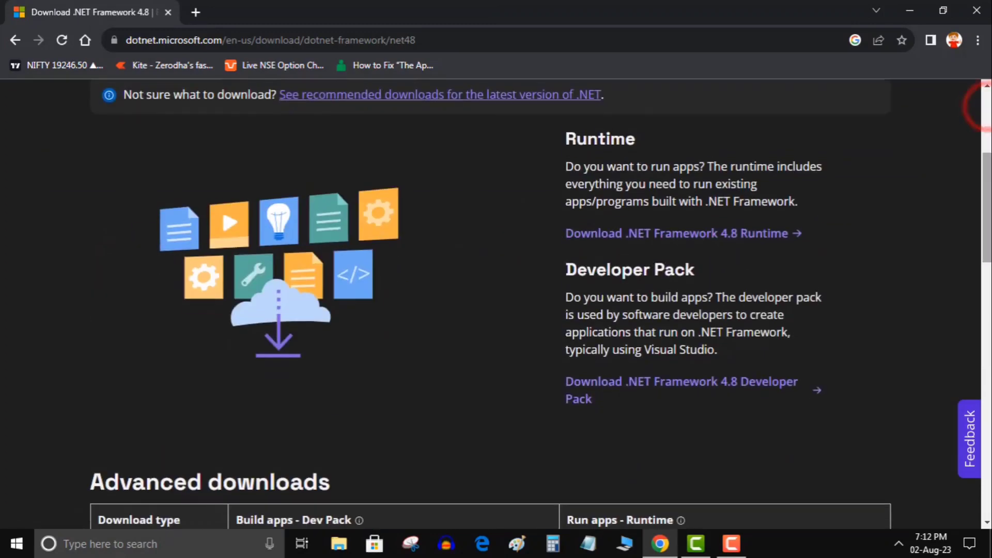
Review the Runtime and Developer Pack downloads, then show the Start menu power options.
left_click_drag(976, 106, 984, 258)
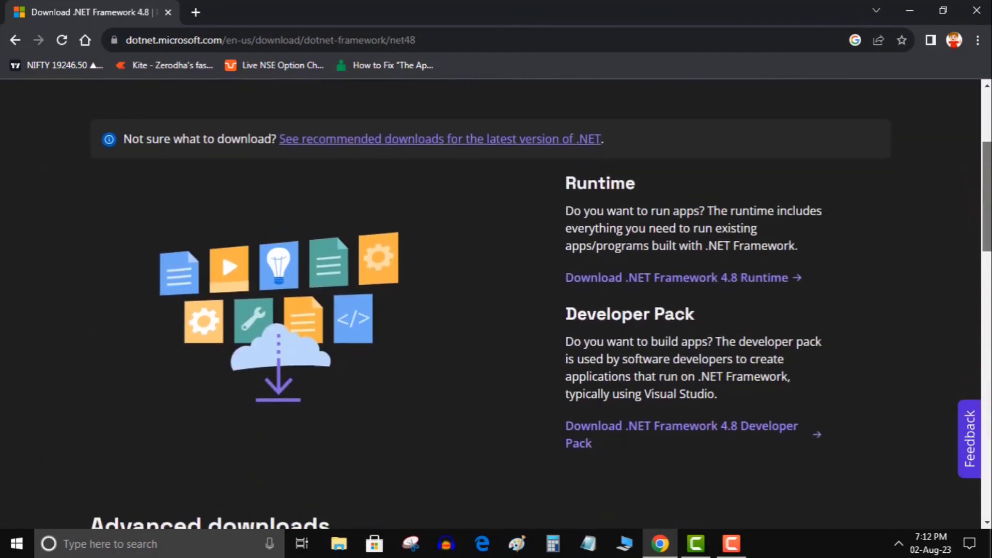
scroll(519, 299, "up", 4)
left_click_drag(986, 145, 981, 221)
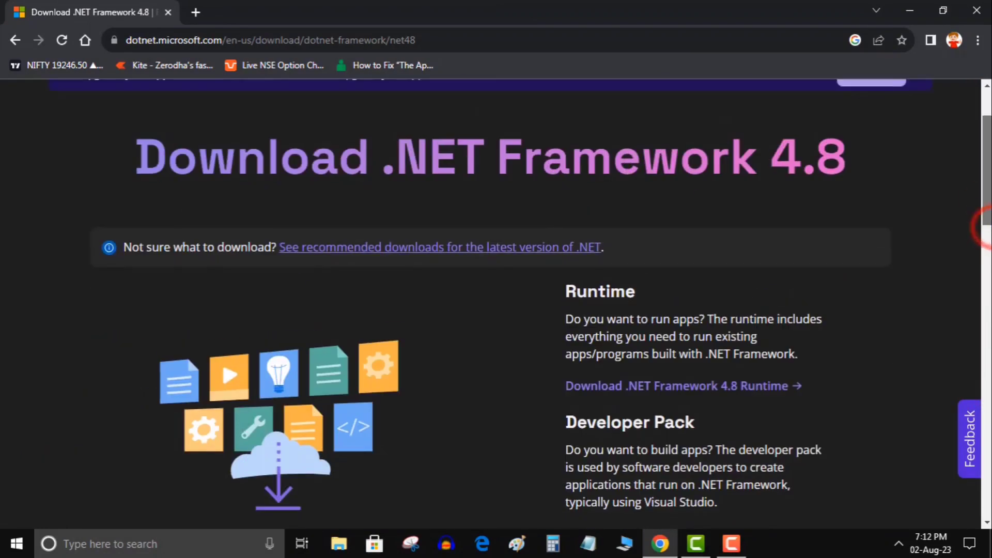
left_click(16, 542)
left_click(19, 500)
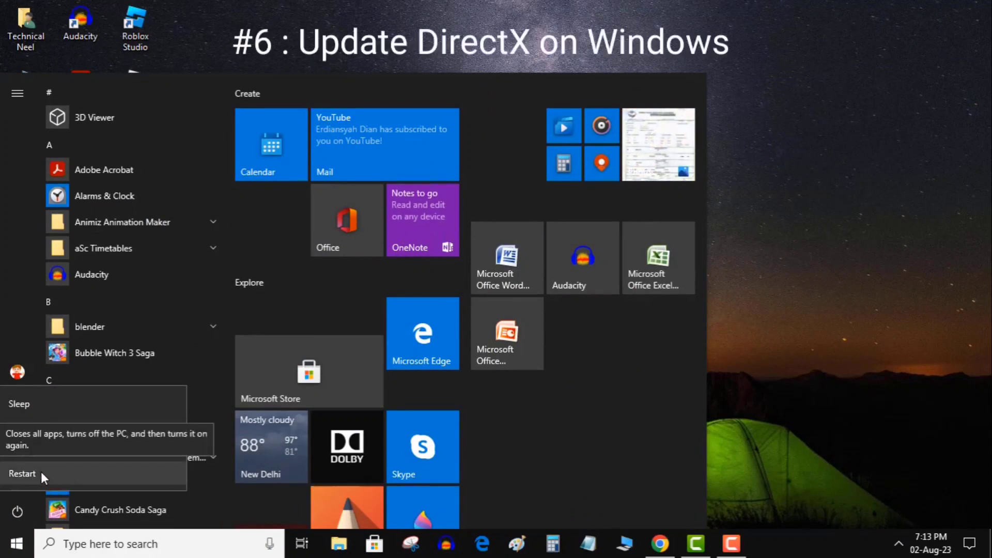
Open the DirectX End-User Runtime Web Installer page, keeping English as the download language.
left_click(818, 338)
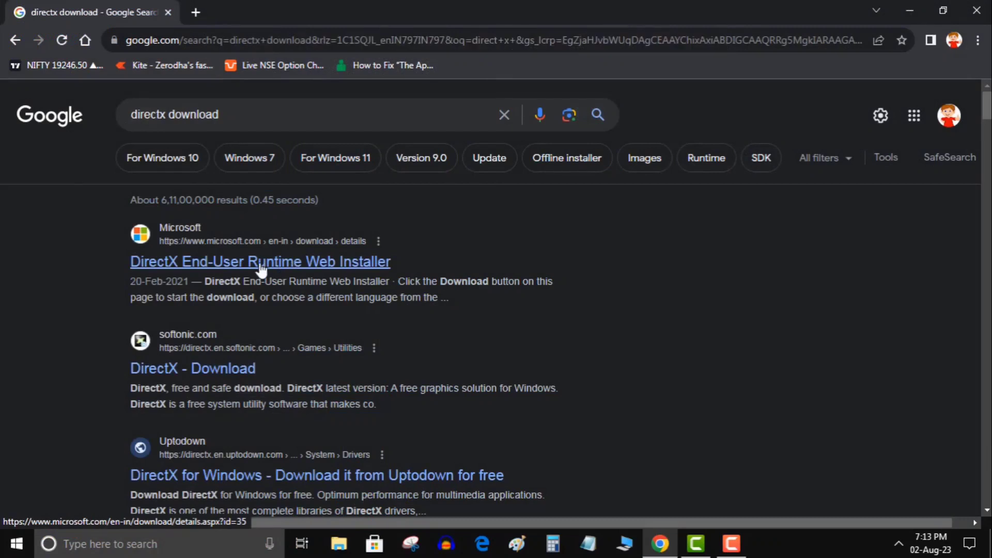
left_click(261, 263)
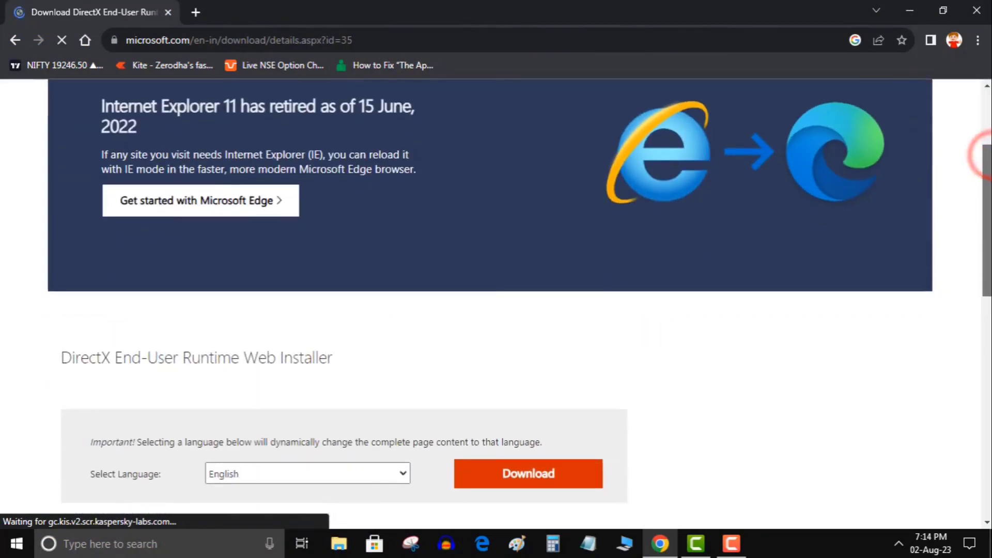
left_click_drag(985, 207, 986, 271)
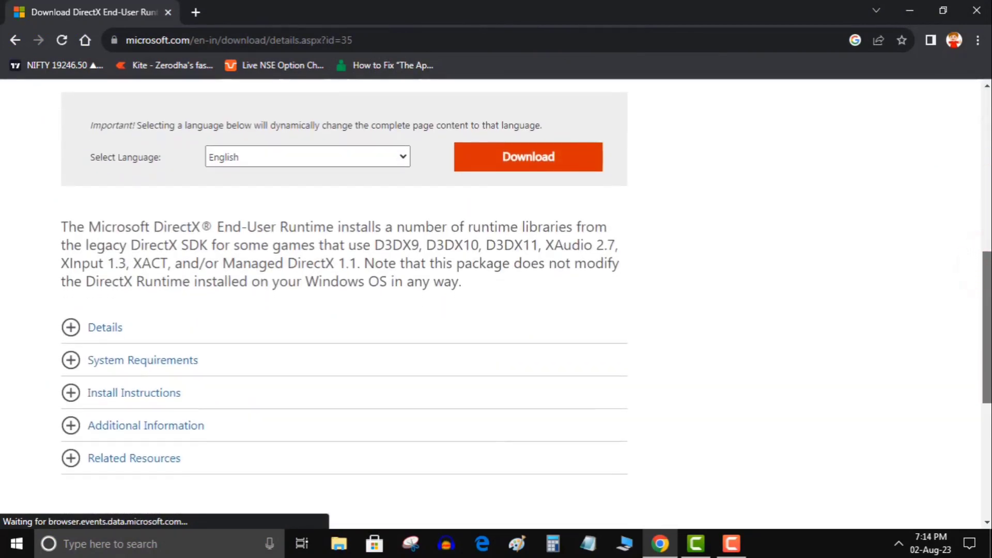
left_click(401, 159)
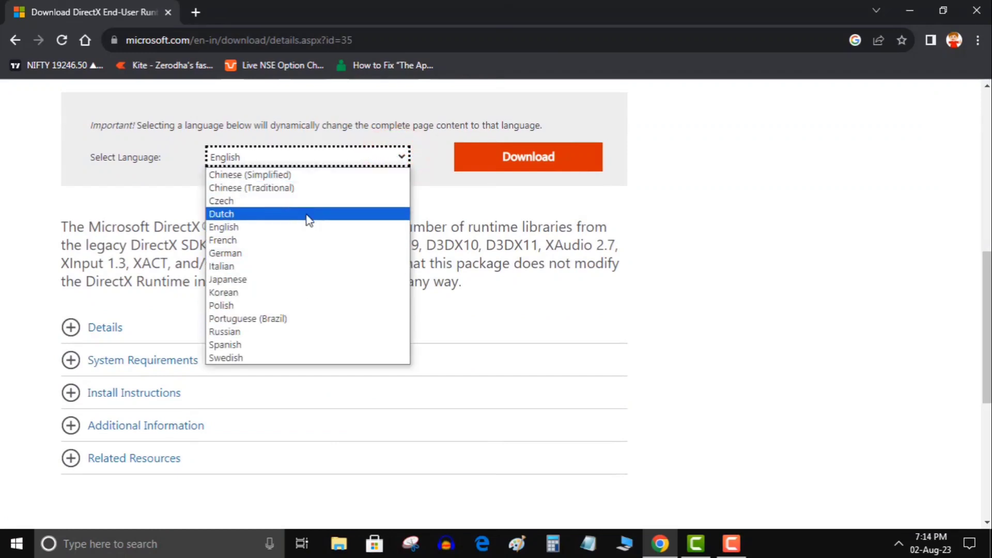
left_click(260, 231)
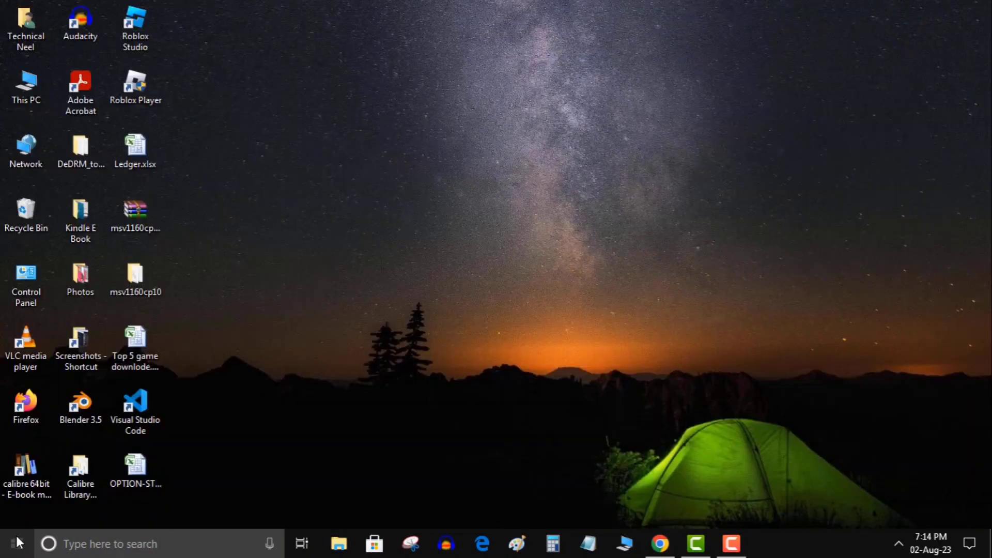
left_click(17, 541)
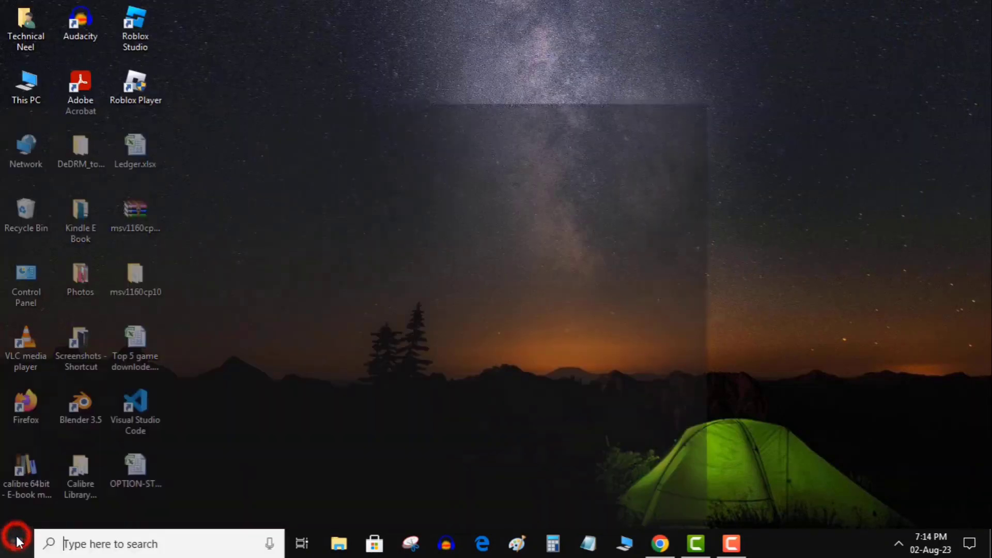
Open Control Panel maximized and go to its Programs and Features list.
left_click(17, 509)
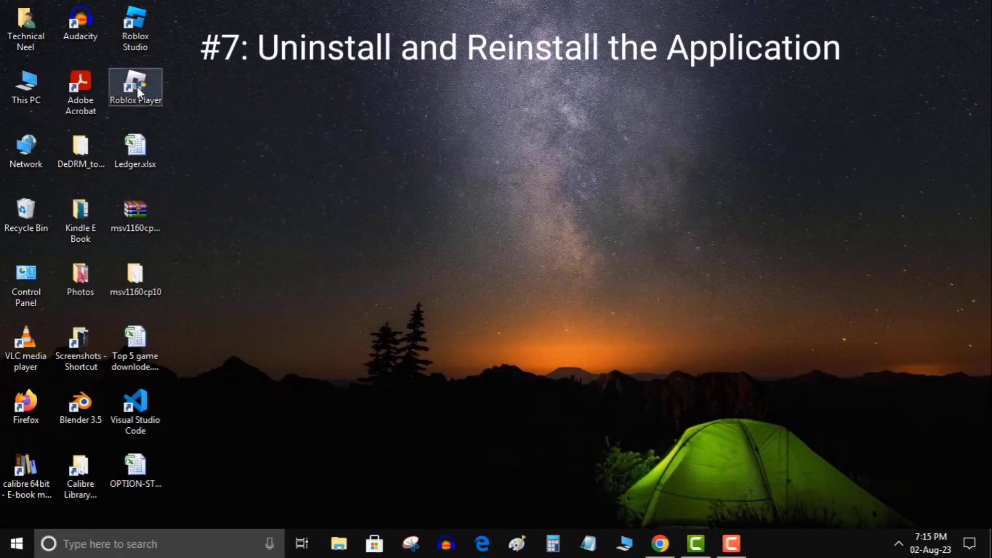
double_click(21, 294)
double_click(613, 83)
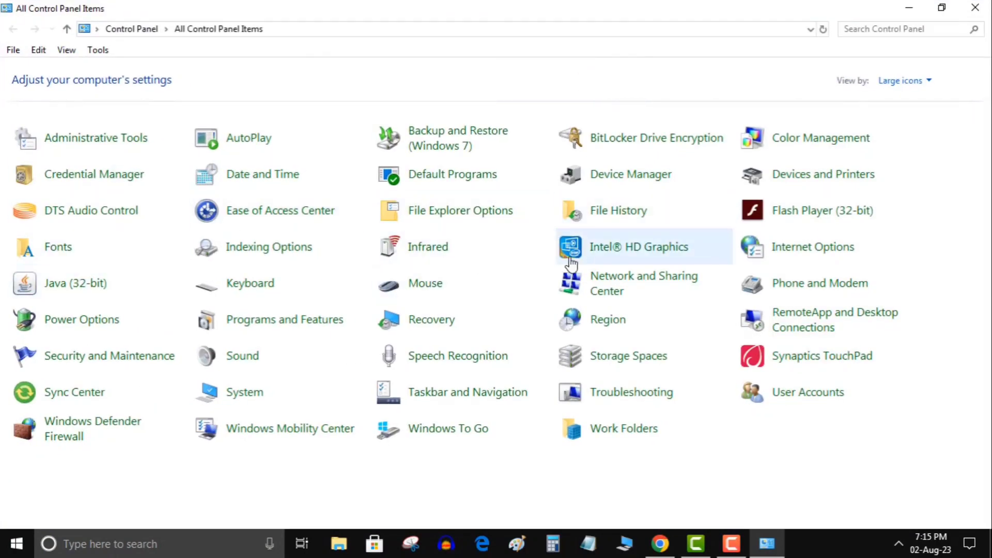
left_click(303, 321)
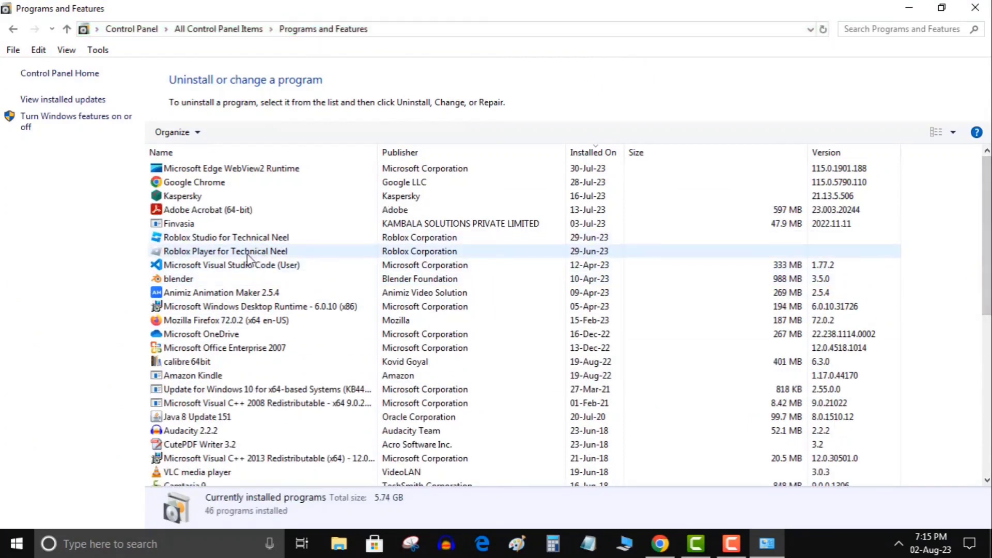
Show the Uninstall option for Roblox Player, then close the programs window.
right_click(270, 257)
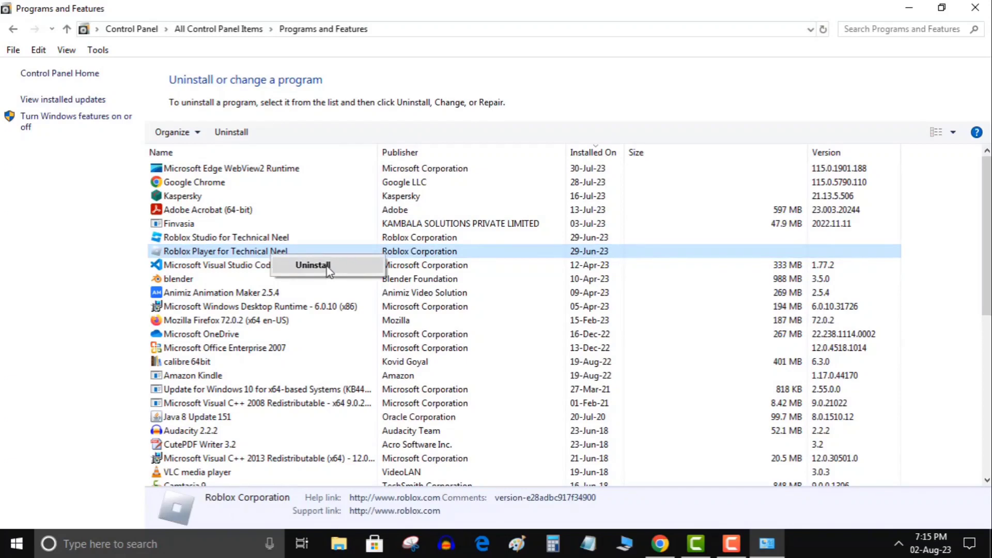
left_click(977, 8)
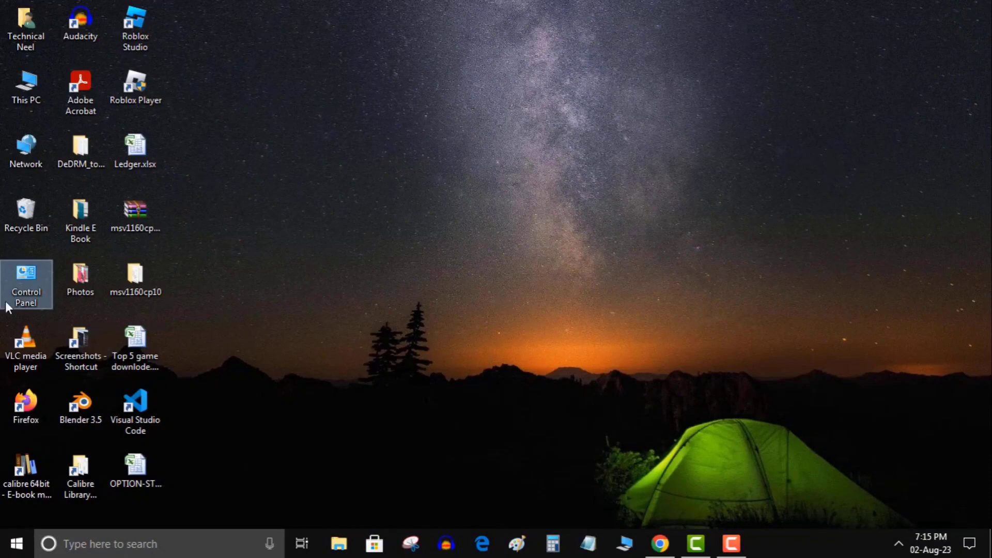
left_click(540, 196)
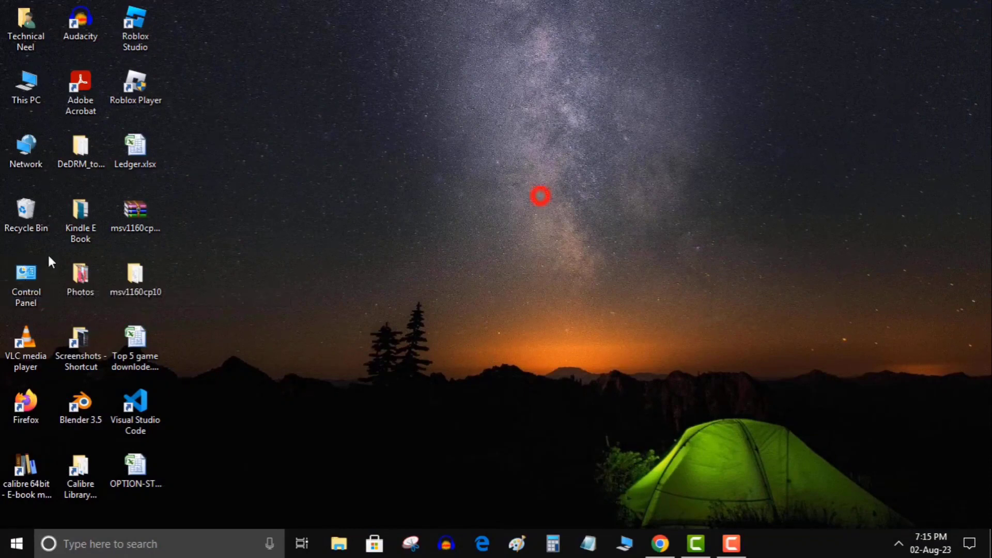
Open Programs and Features and show Uninstall for Microsoft Visual C++ 2008 Redistributable.
double_click(30, 280)
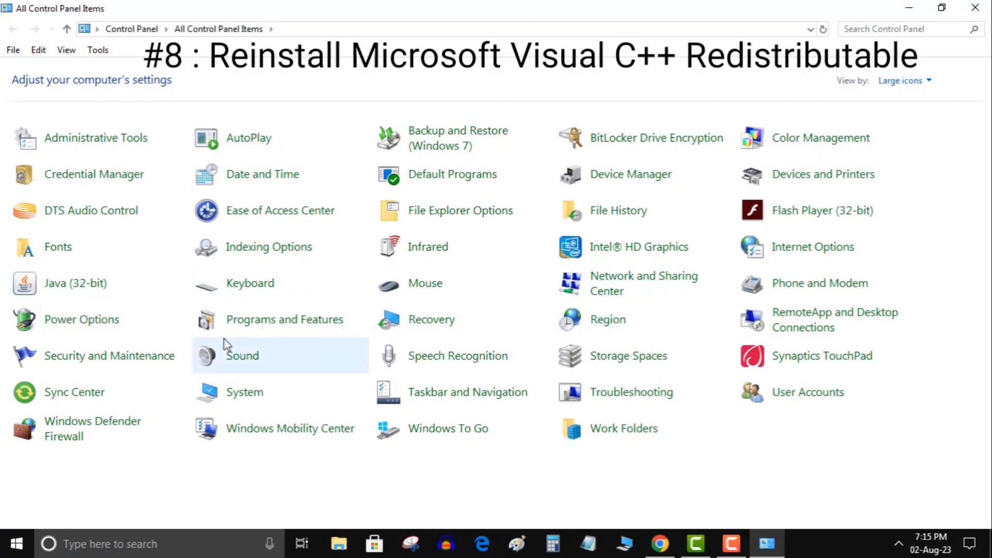
left_click(275, 321)
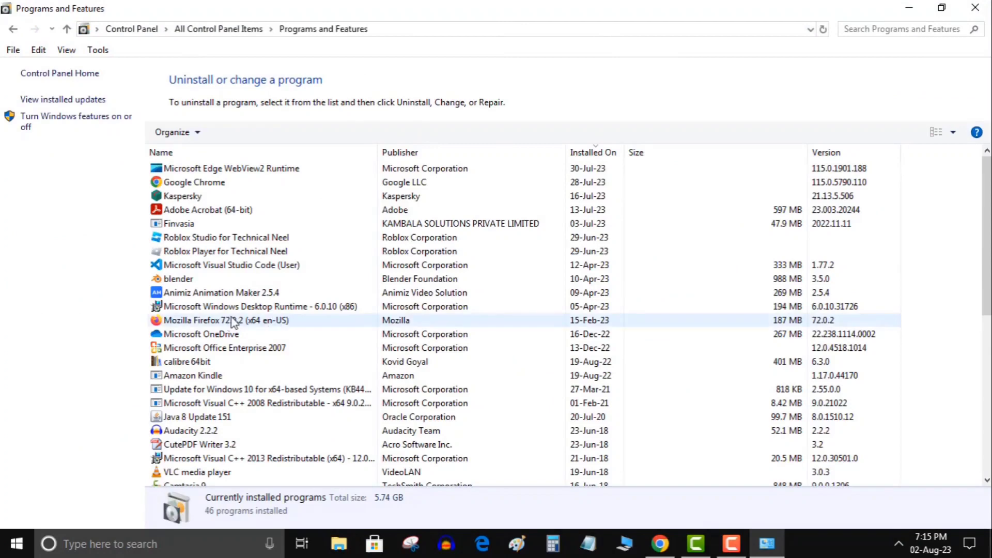
scroll(290, 299, "down", 2)
left_click(337, 321)
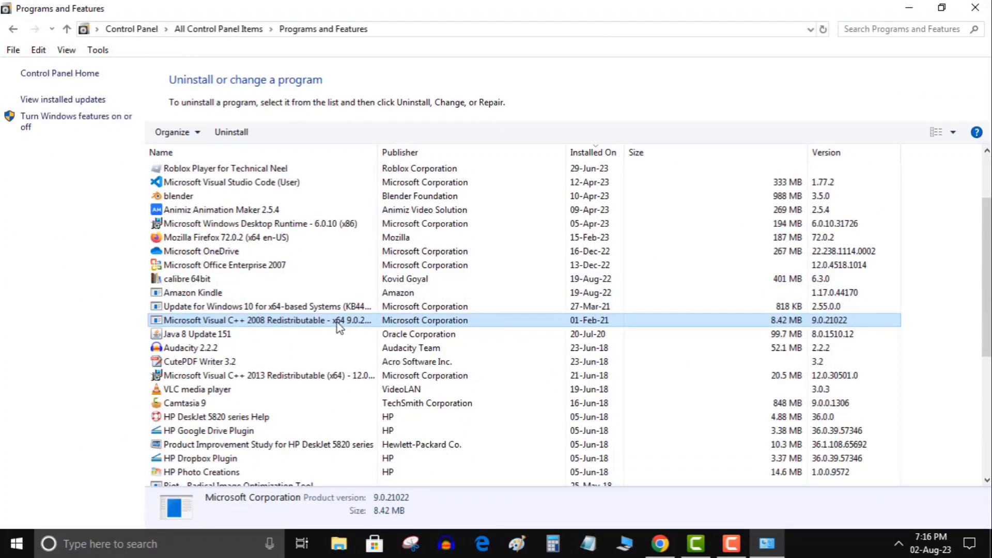
right_click(337, 322)
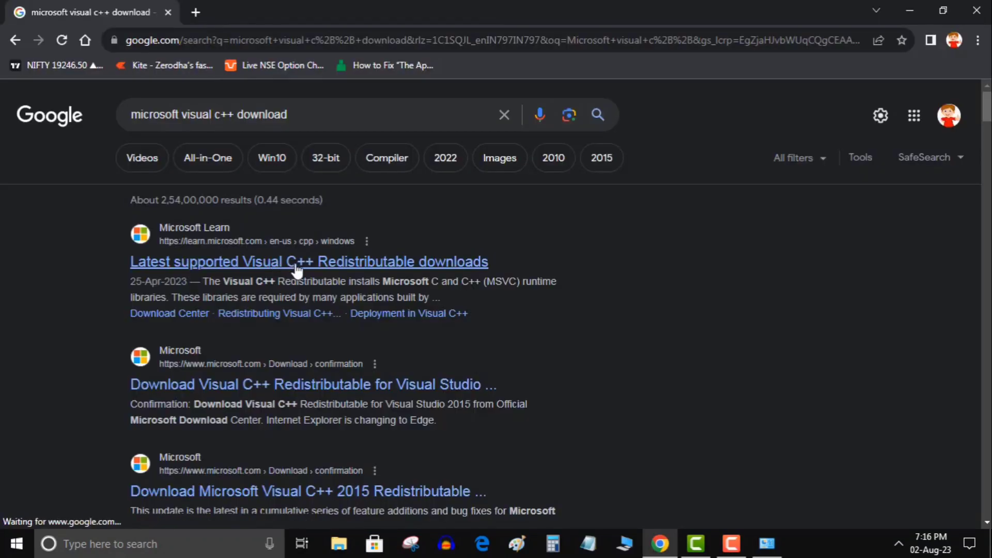
Get vc_redist.x64.exe from Microsoft's Visual C++ Redistributable downloads page and dismiss the downloads tip.
left_click(298, 268)
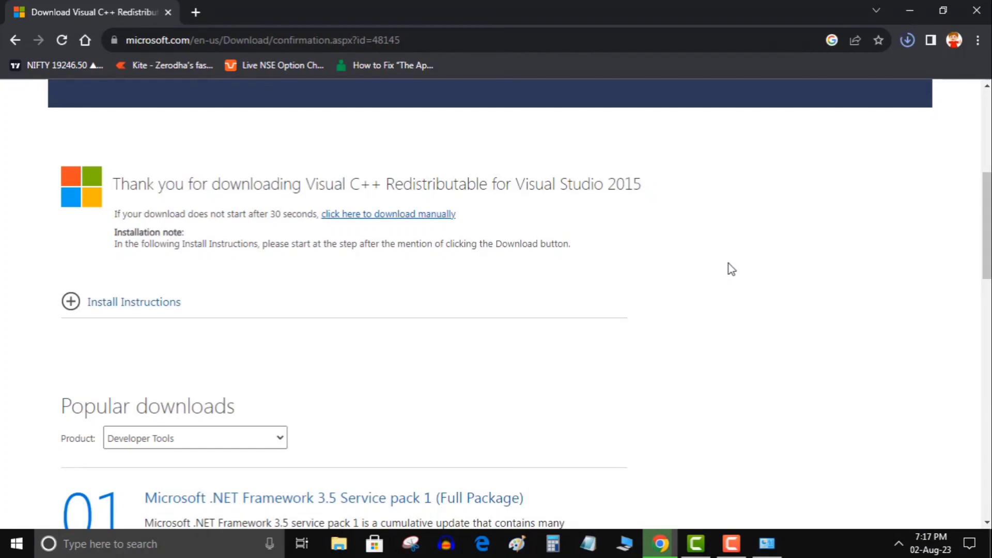
left_click(70, 302)
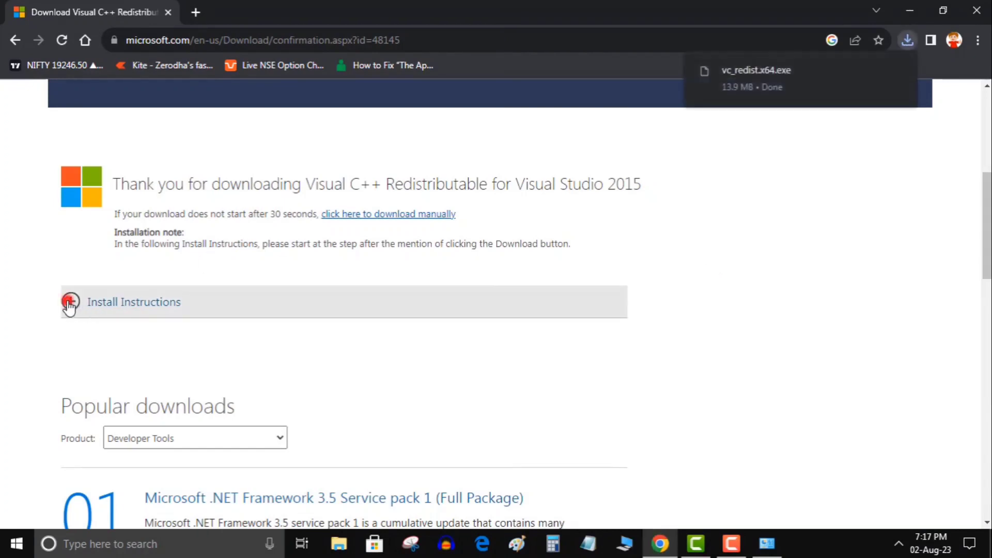
left_click(70, 303)
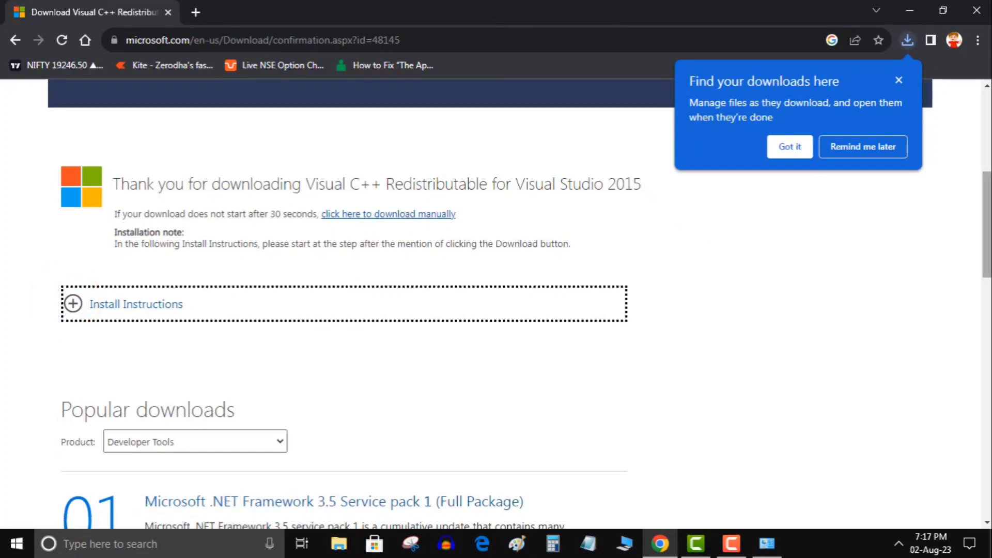
left_click_drag(985, 186, 987, 133)
left_click(789, 146)
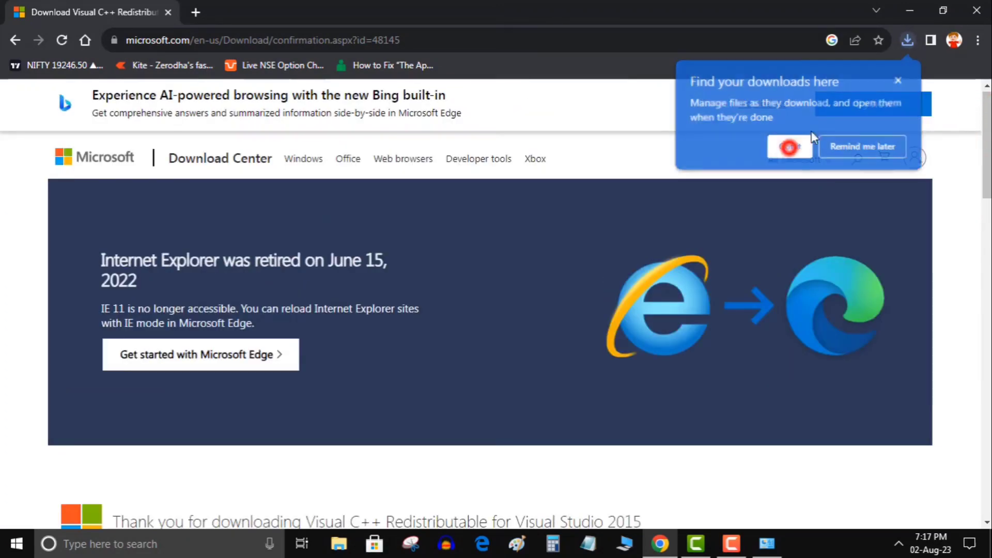
Close the Google Chrome window, leaving the Windows 10 desktop visible.
left_click(978, 13)
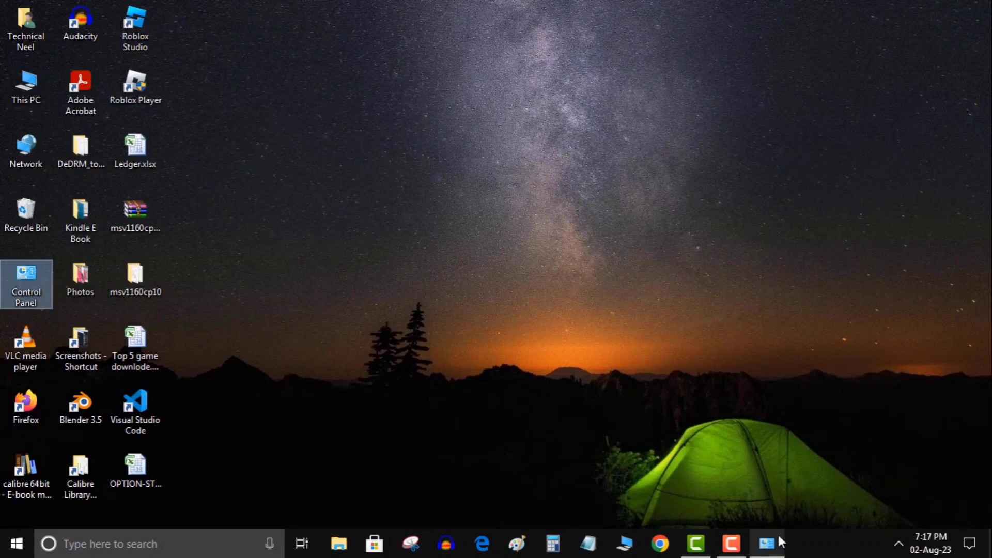
left_click(730, 543)
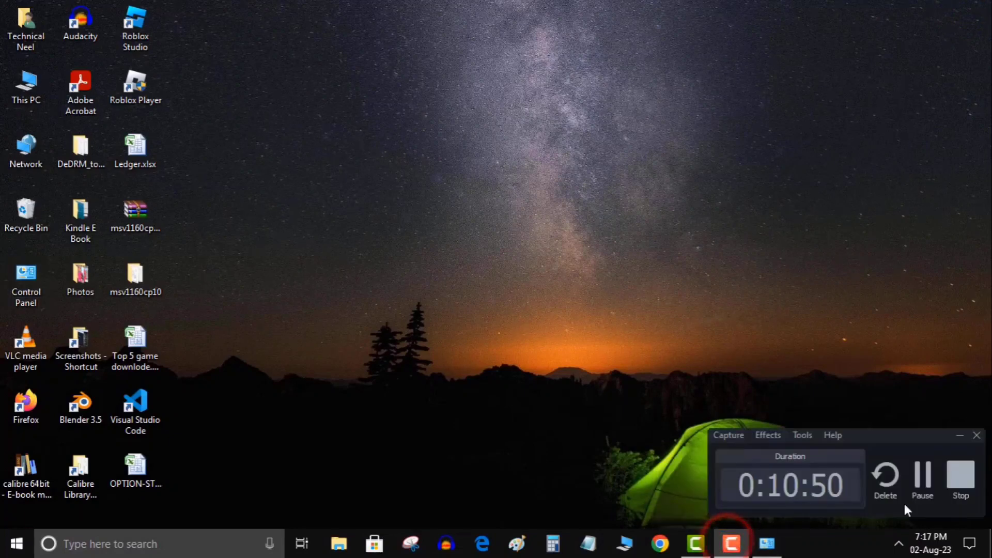